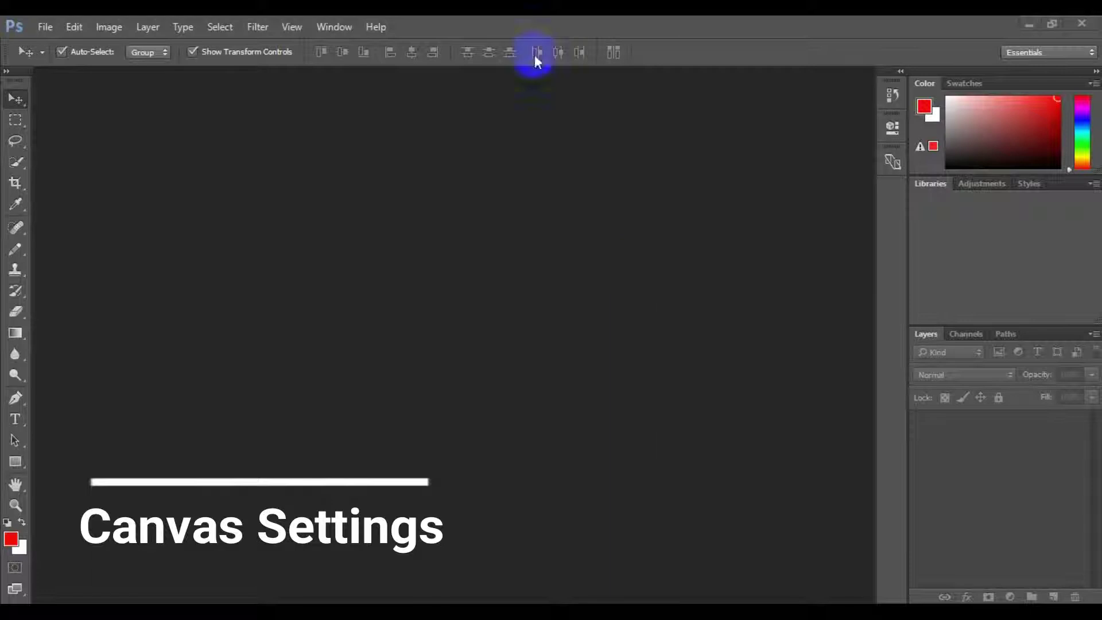
# - Start a new document from the File menu and name it 'my photoshop picture'
pyautogui.click(46, 28)
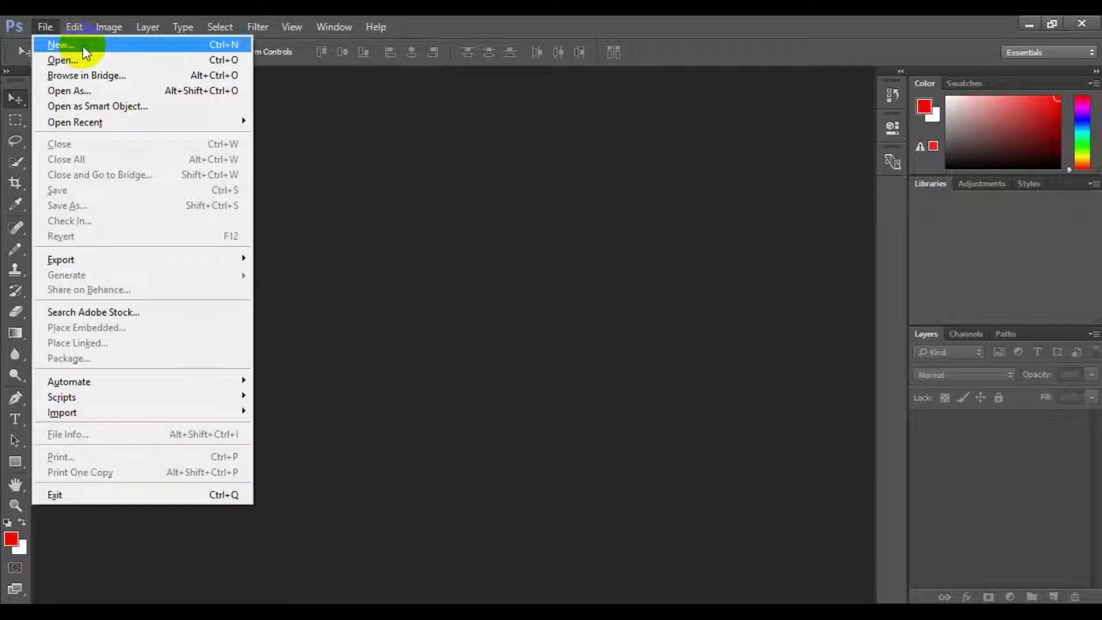
pyautogui.click(50, 22)
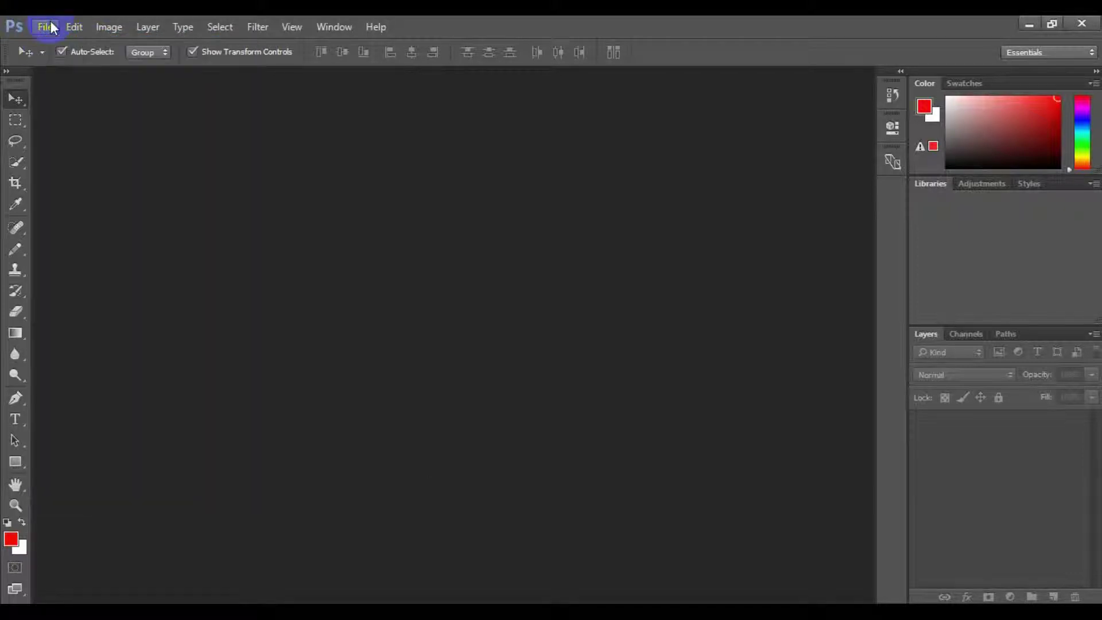
pyautogui.click(57, 45)
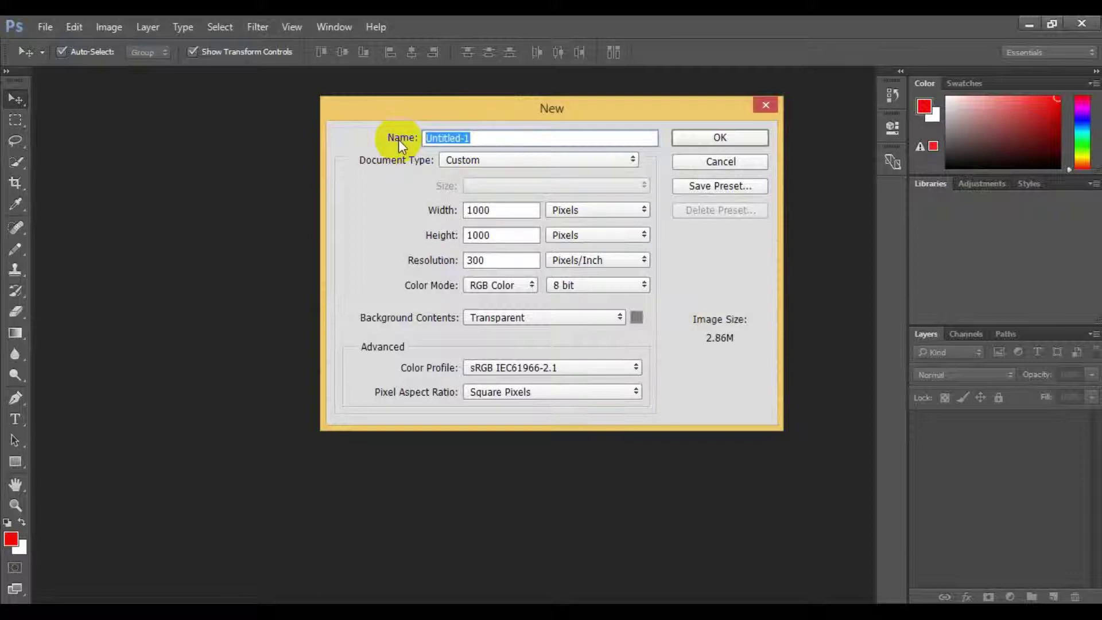
pyautogui.write('my photoshop picture')
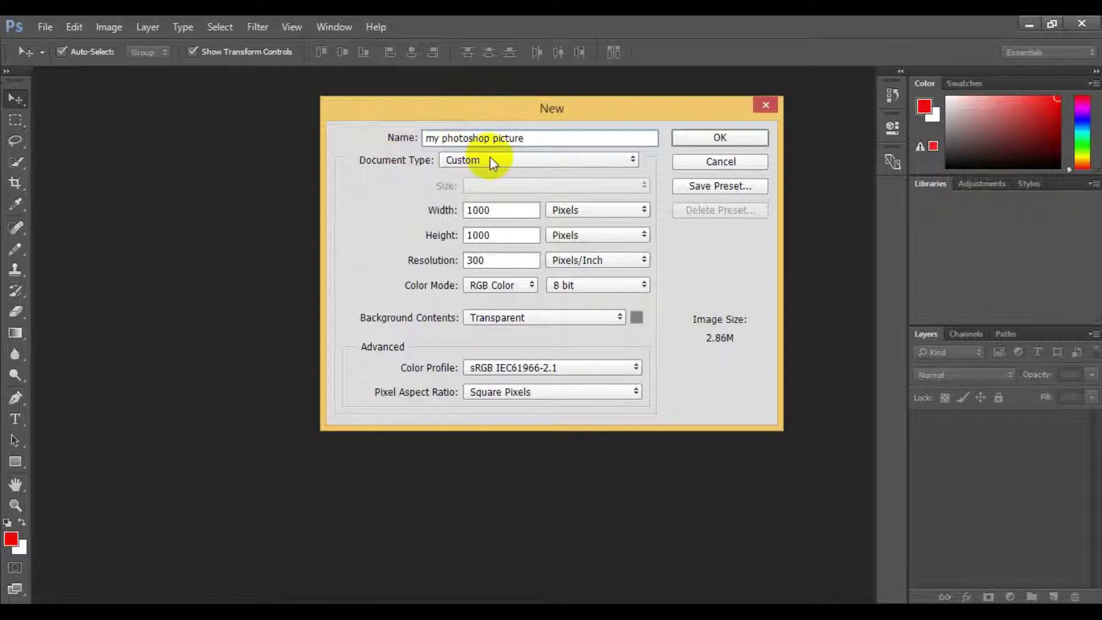
pyautogui.click(521, 161)
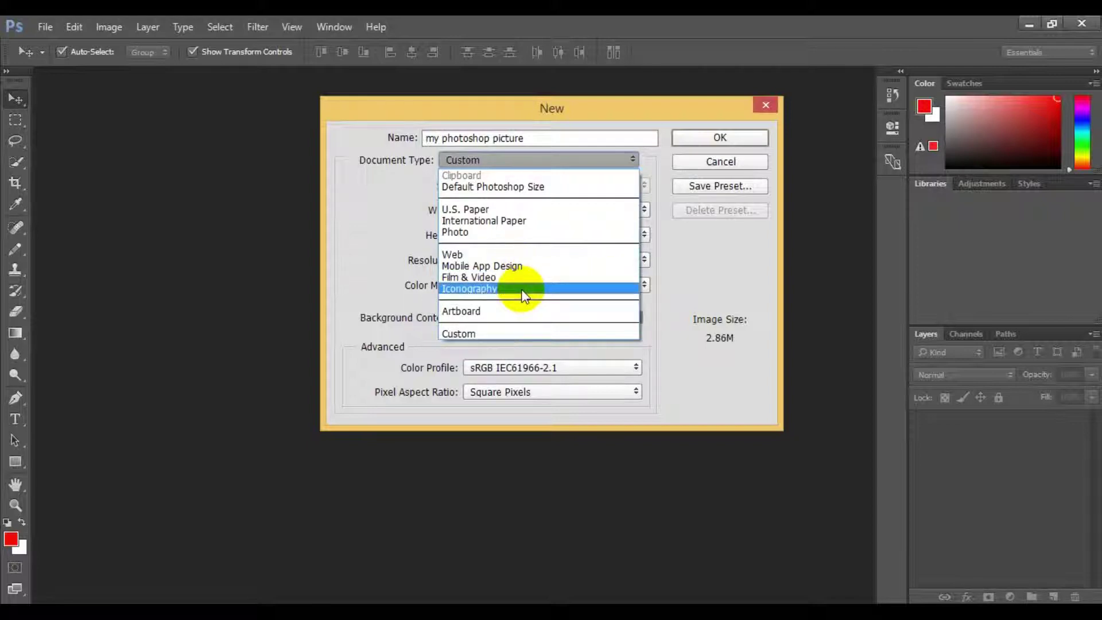
pyautogui.click(509, 334)
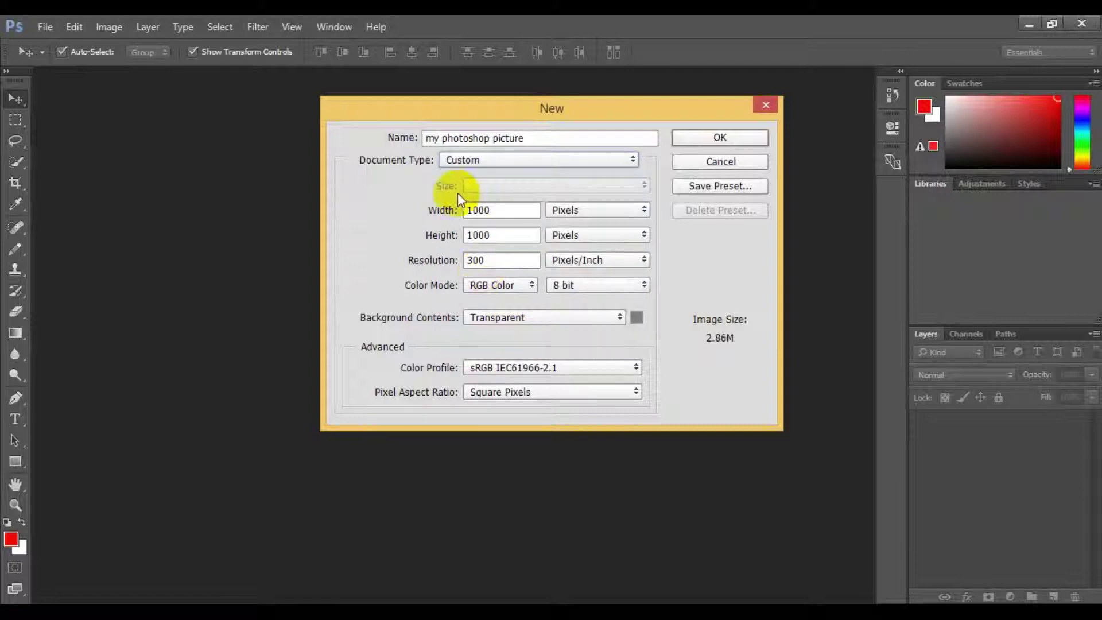
pyautogui.click(516, 158)
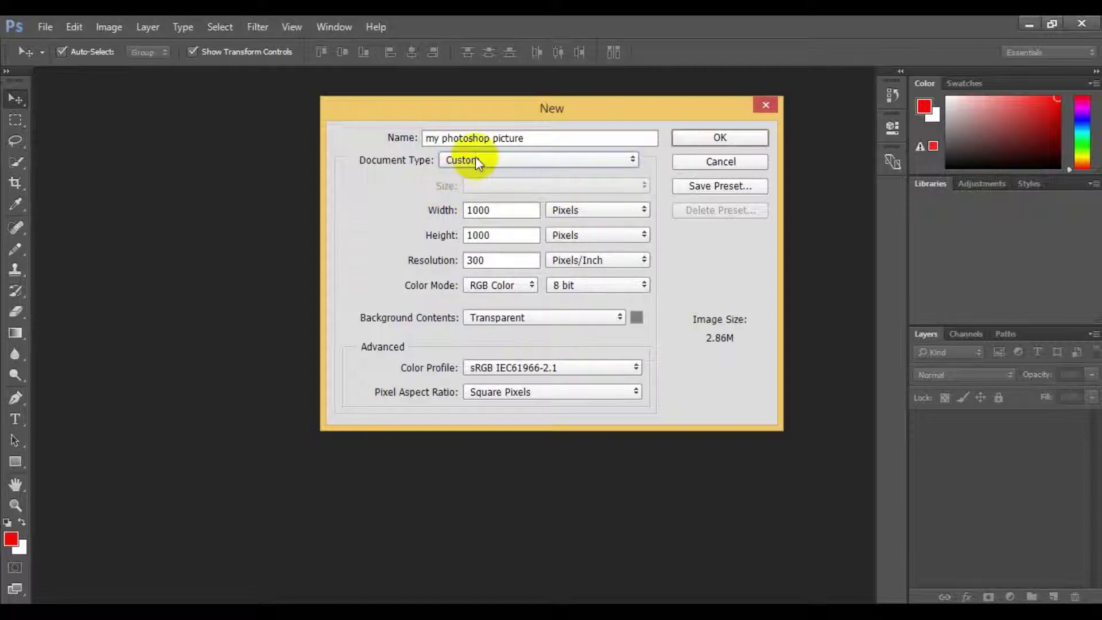
pyautogui.click(492, 162)
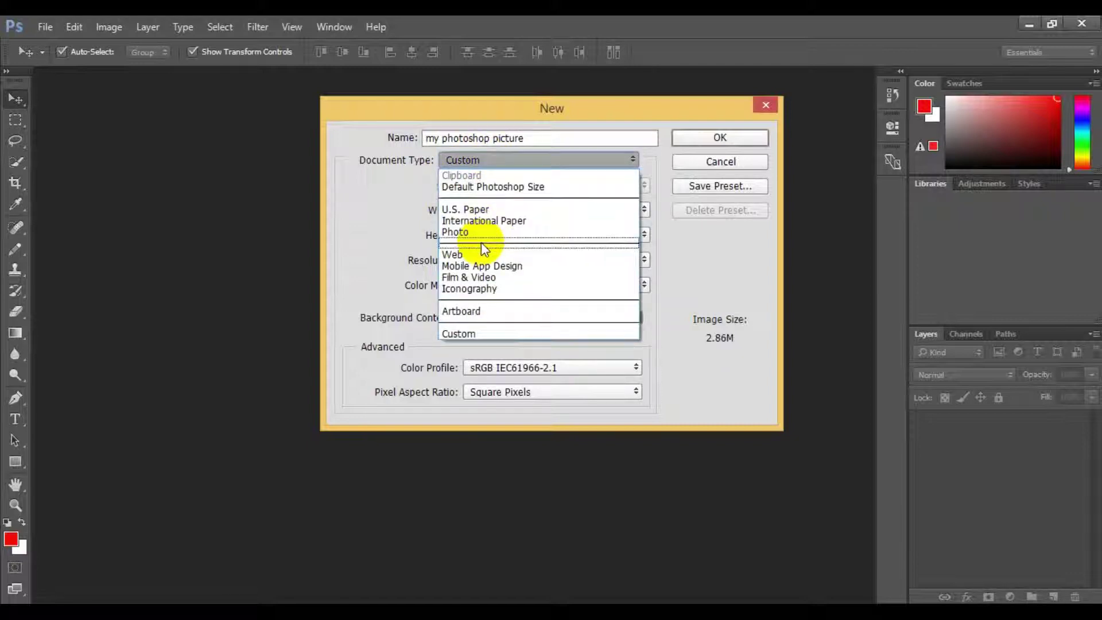
pyautogui.click(480, 309)
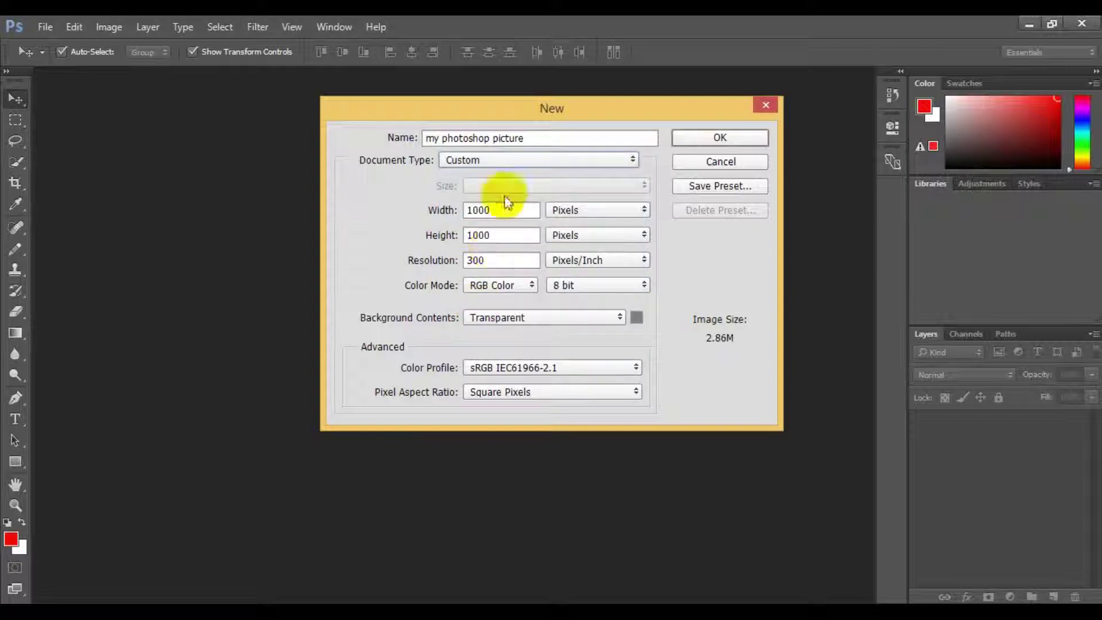
pyautogui.click(516, 158)
pyautogui.click(482, 313)
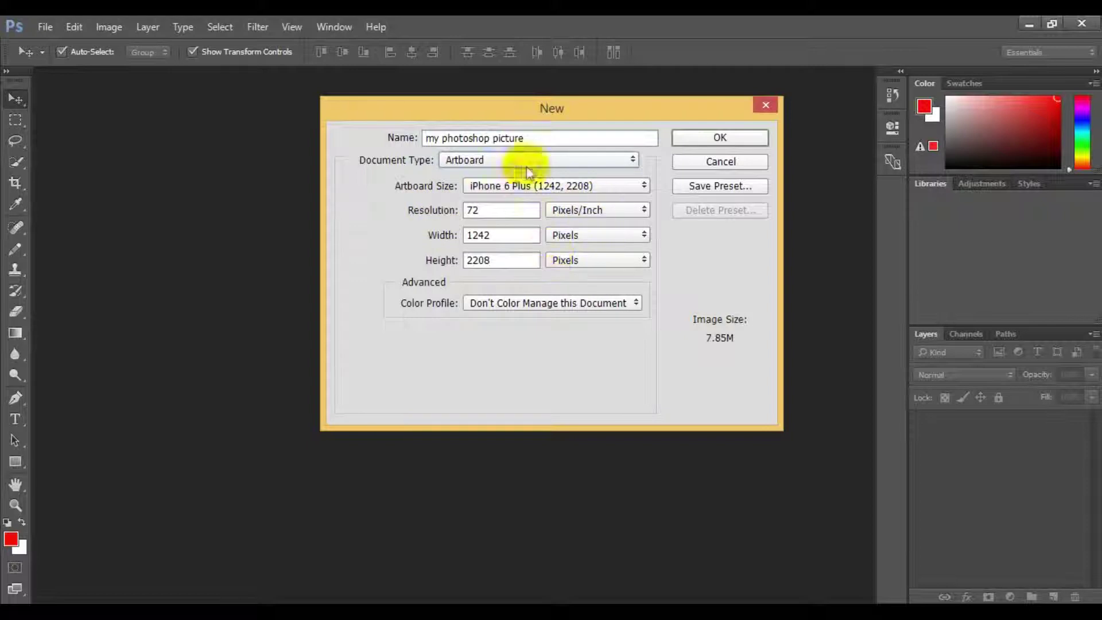
pyautogui.click(569, 166)
pyautogui.click(510, 328)
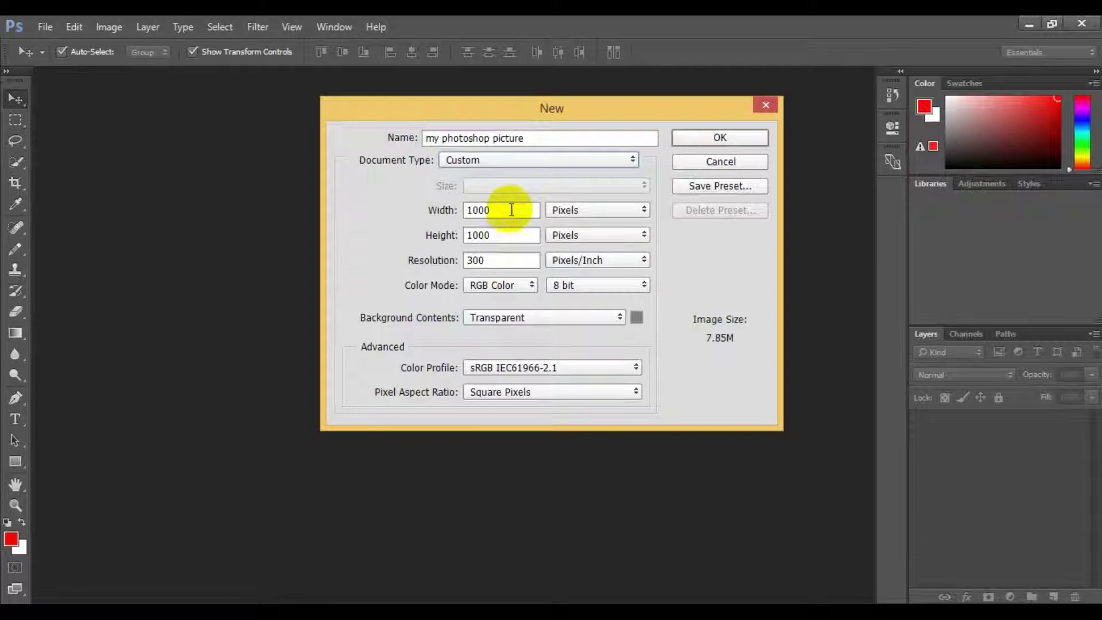
# - Keep width units in pixels and enter 2000 for width and height
pyautogui.click(477, 210)
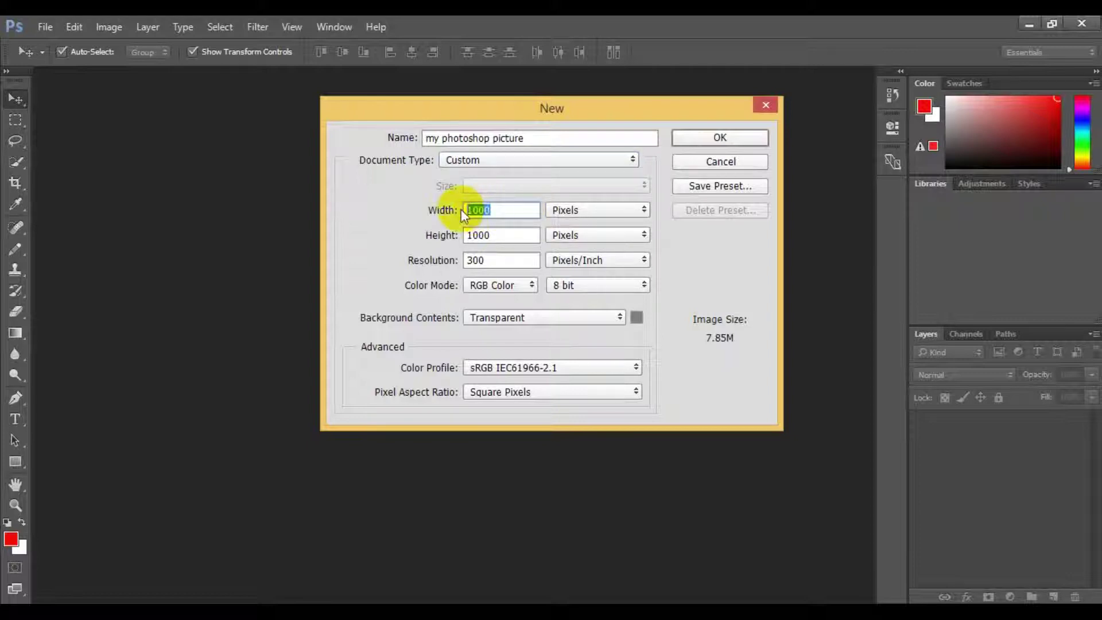
pyautogui.click(568, 210)
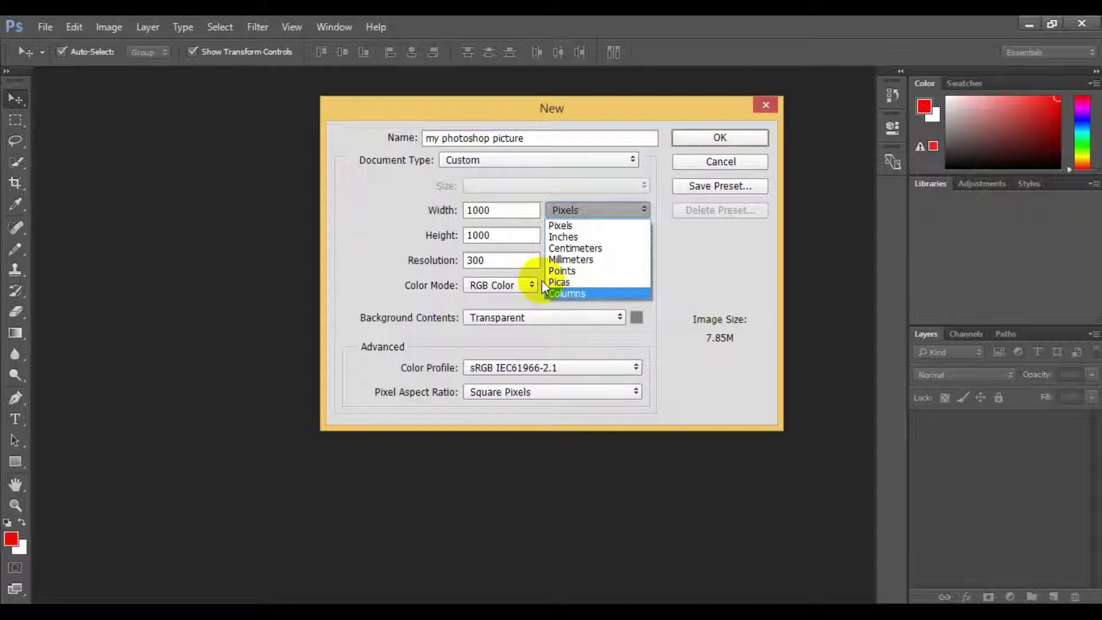
pyautogui.click(525, 209)
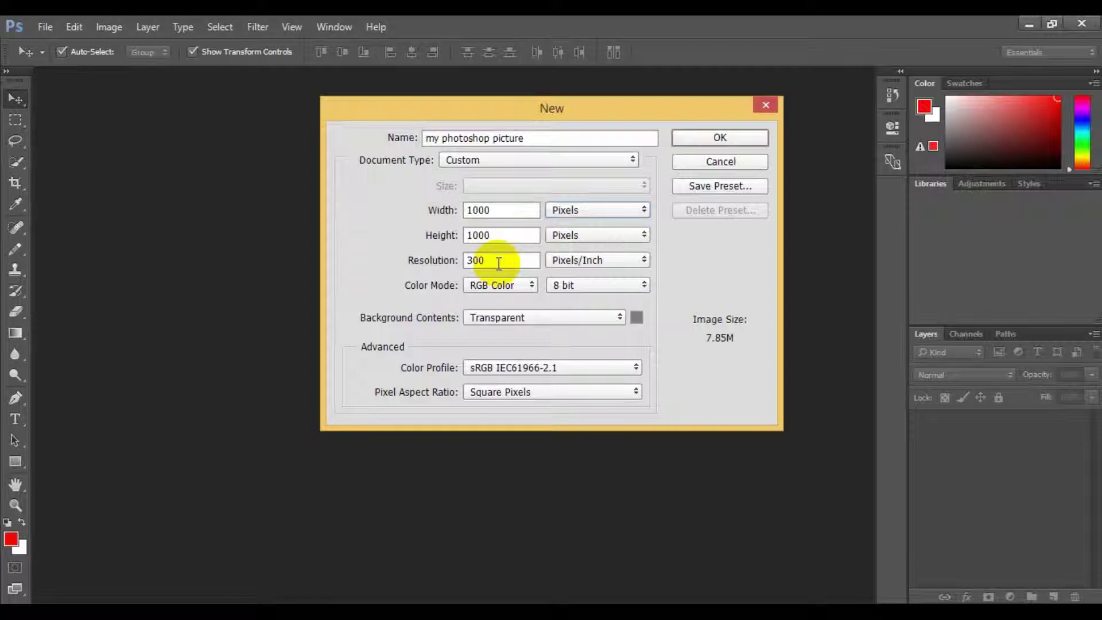
pyautogui.moveTo(472, 260); pyautogui.dragTo(502, 262)
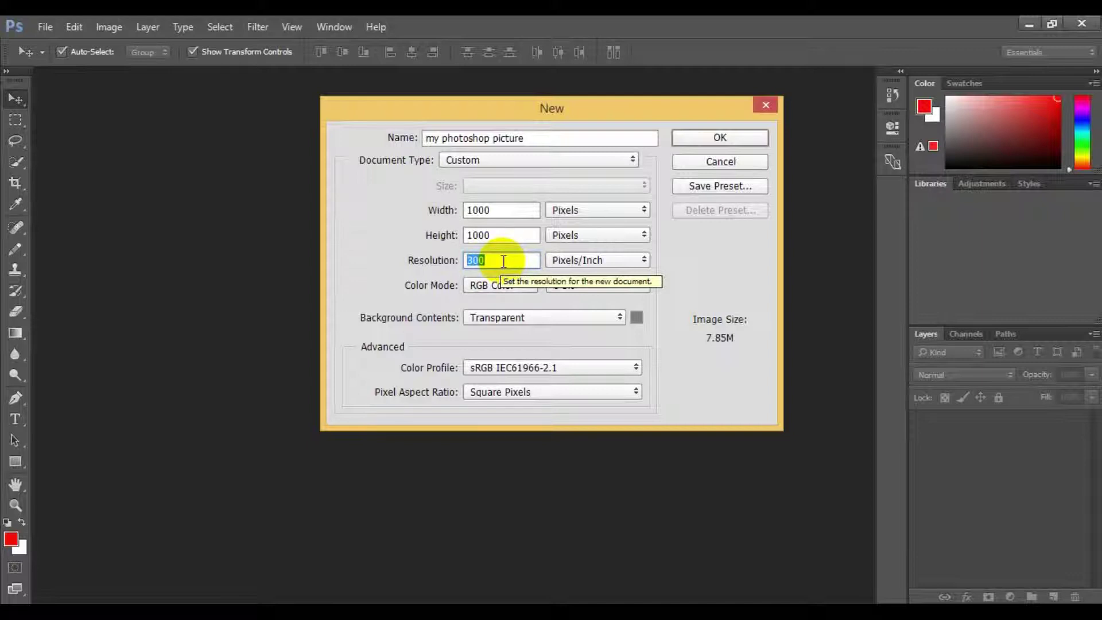
pyautogui.doubleClick(475, 261)
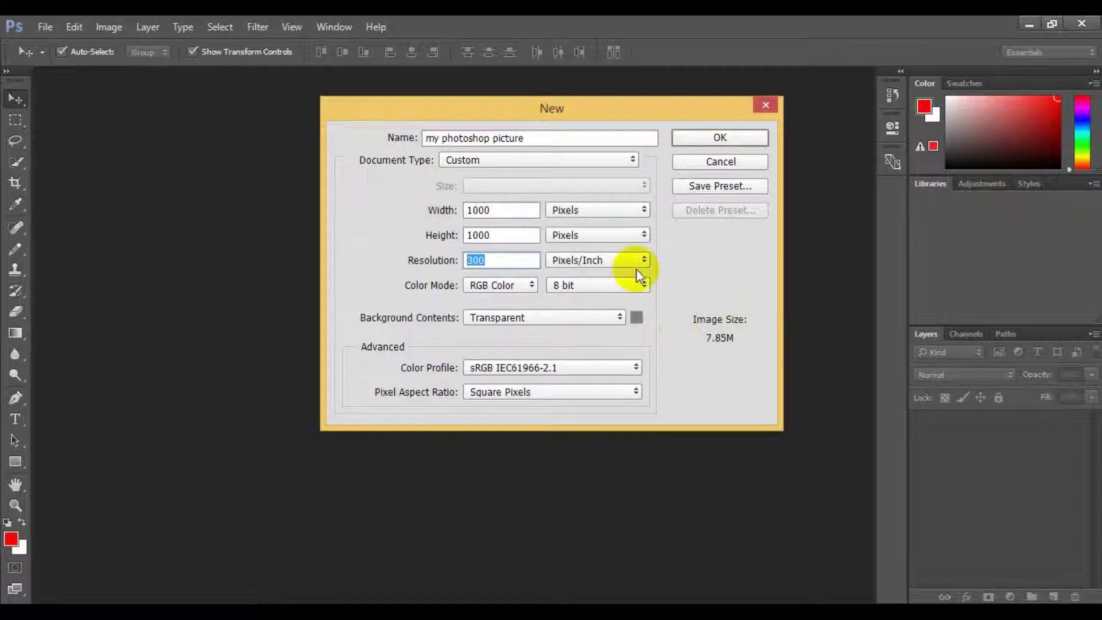
pyautogui.doubleClick(500, 210)
pyautogui.write('2000')
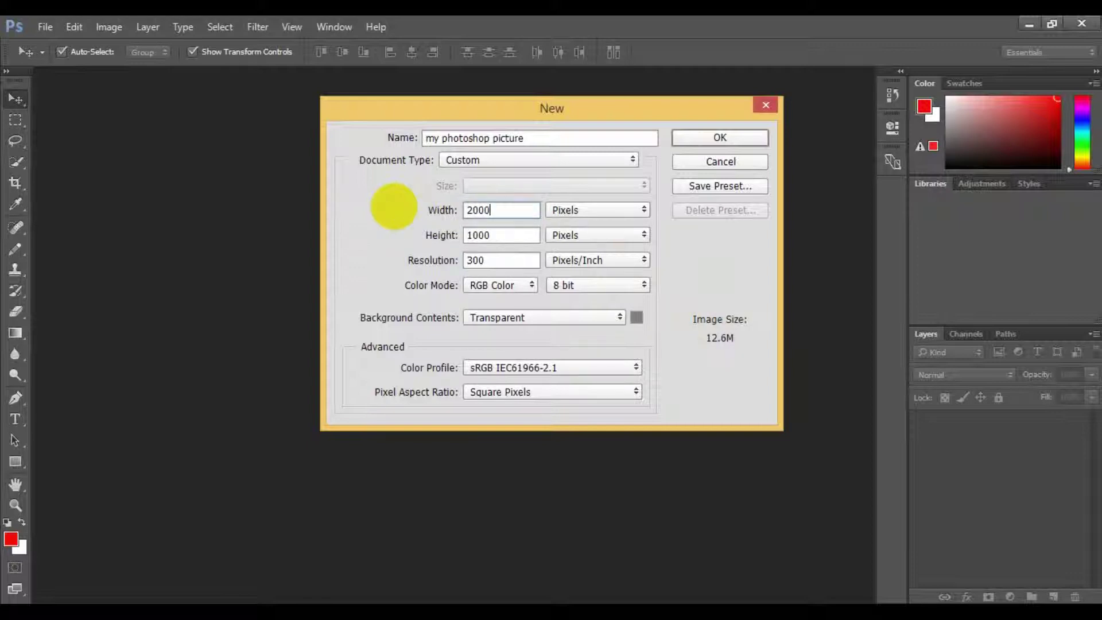
pyautogui.press('Tab')
pyautogui.write('2000')
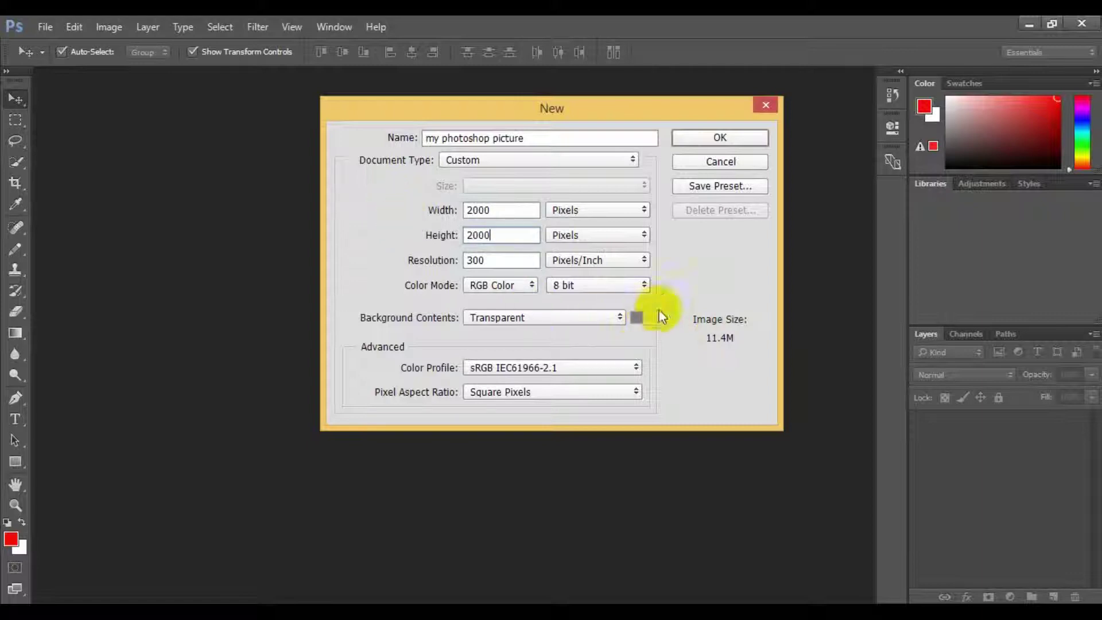
# - Set resolution to 1000 pixels/inch and width and height to 1000 pixels
pyautogui.click(435, 263)
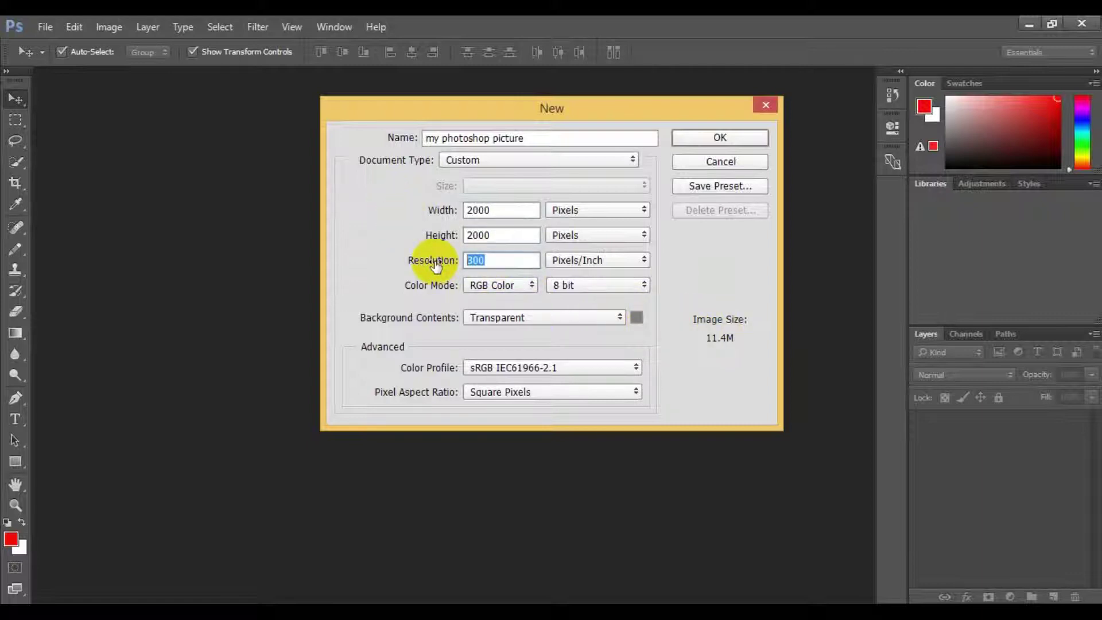
pyautogui.write('1000')
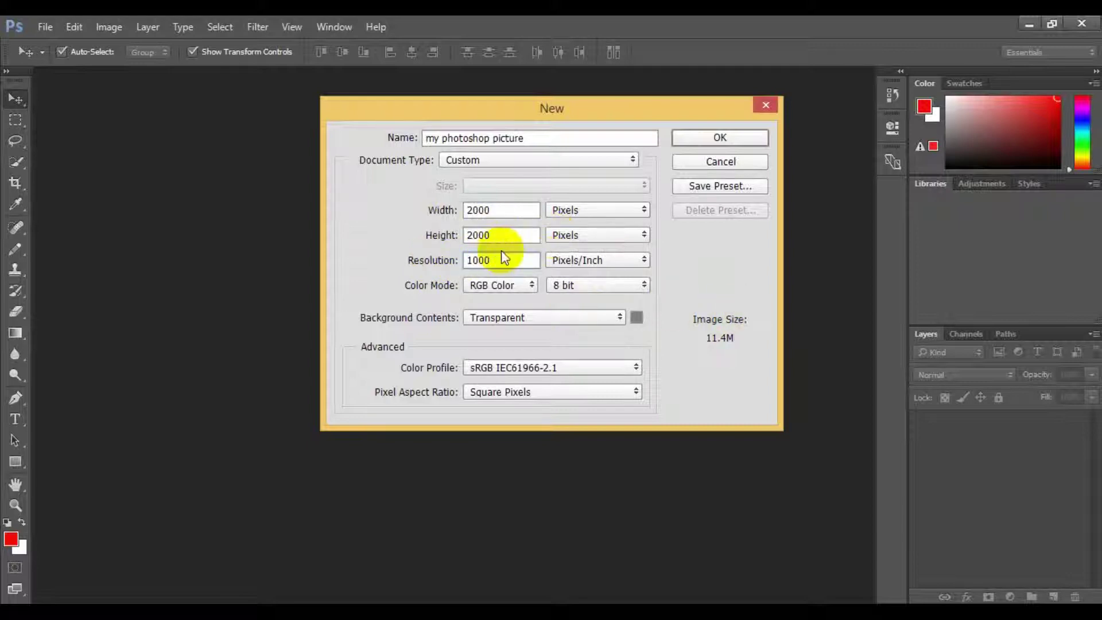
pyautogui.click(400, 208)
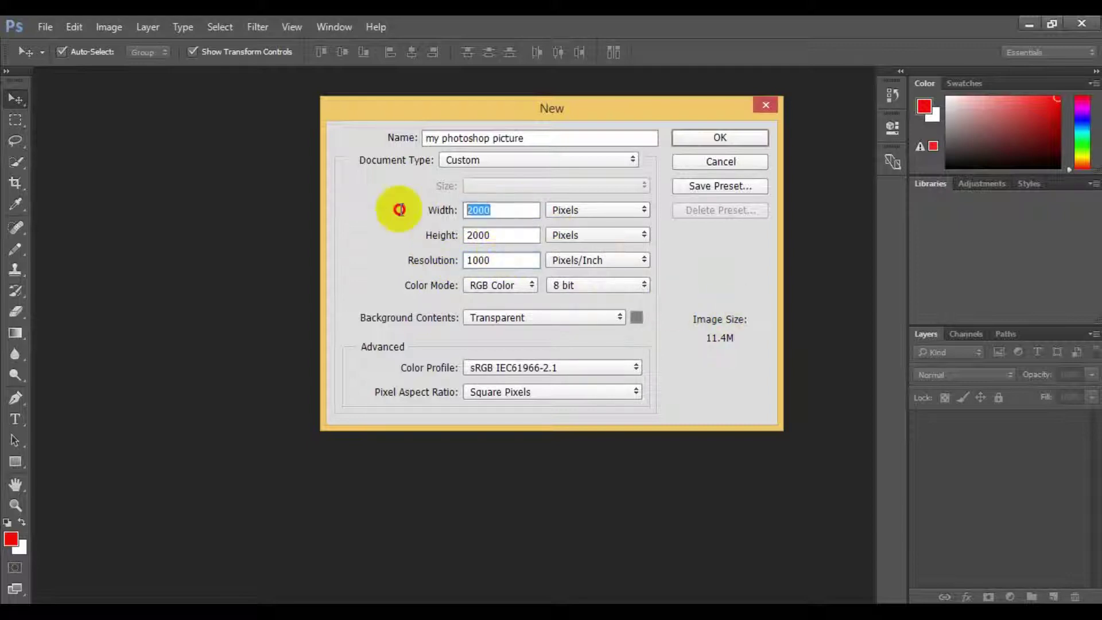
pyautogui.write('2')
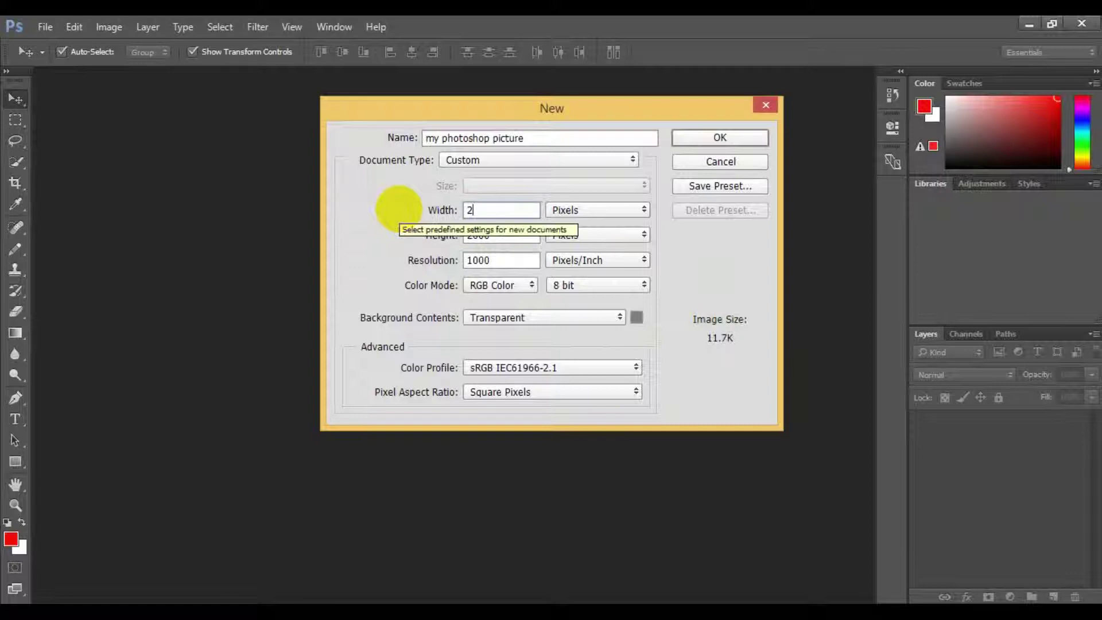
pyautogui.press('BackSpace')
pyautogui.write('1000')
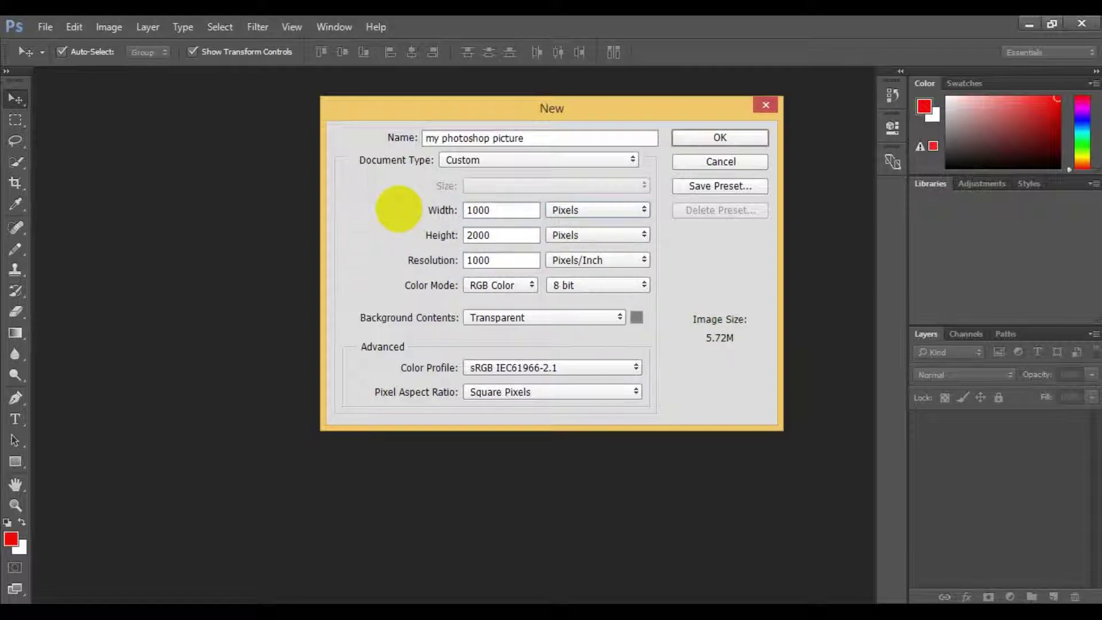
pyautogui.moveTo(524, 235); pyautogui.dragTo(412, 239)
pyautogui.write('1000')
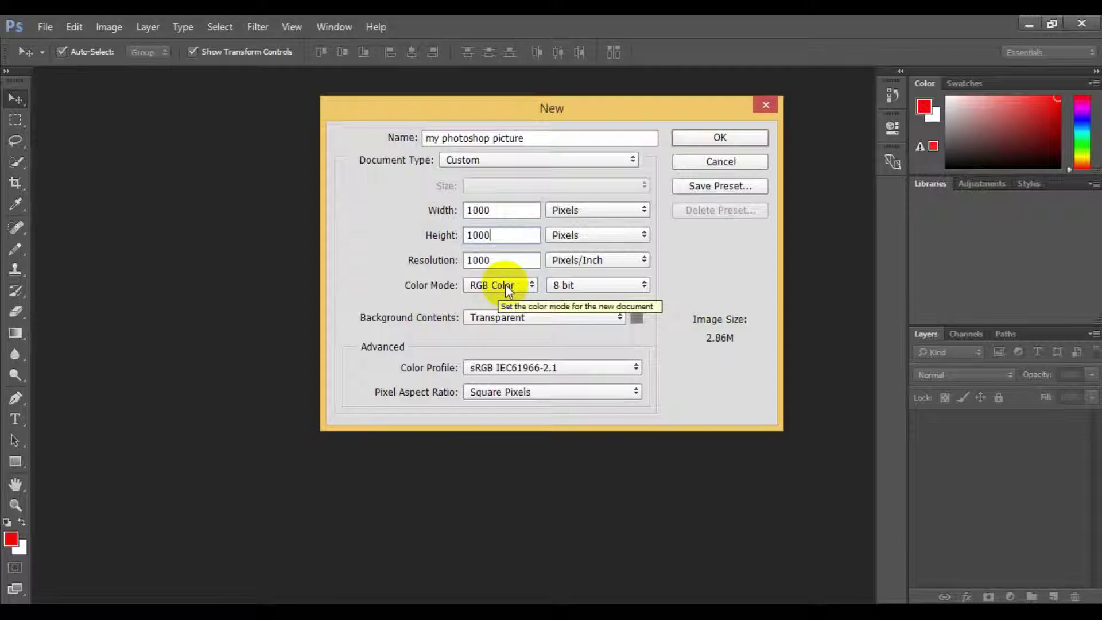
pyautogui.click(505, 284)
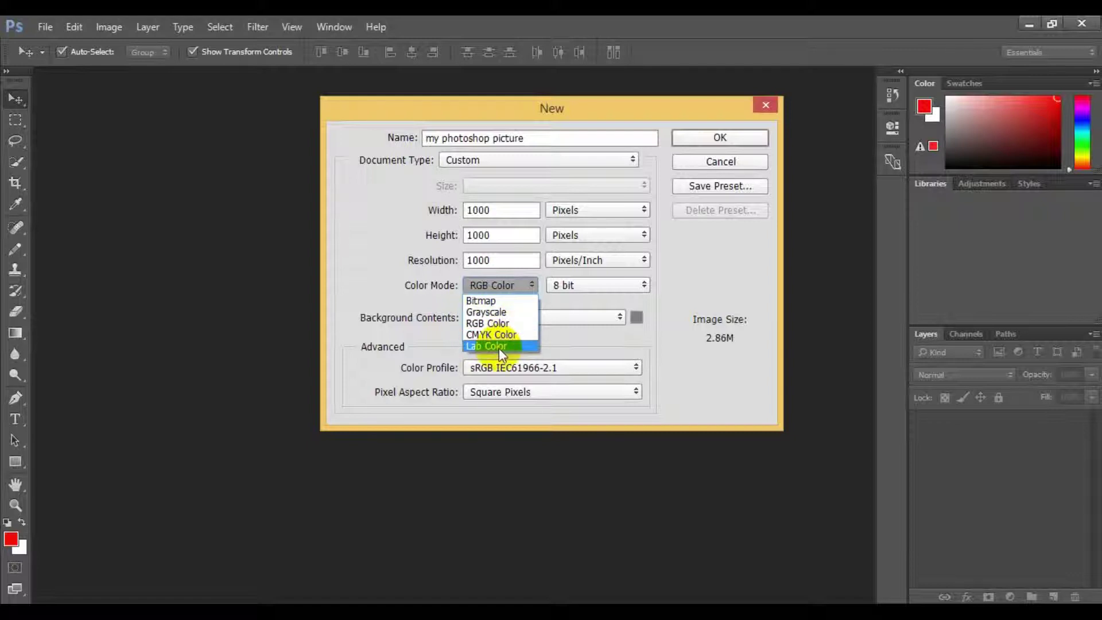
pyautogui.click(515, 322)
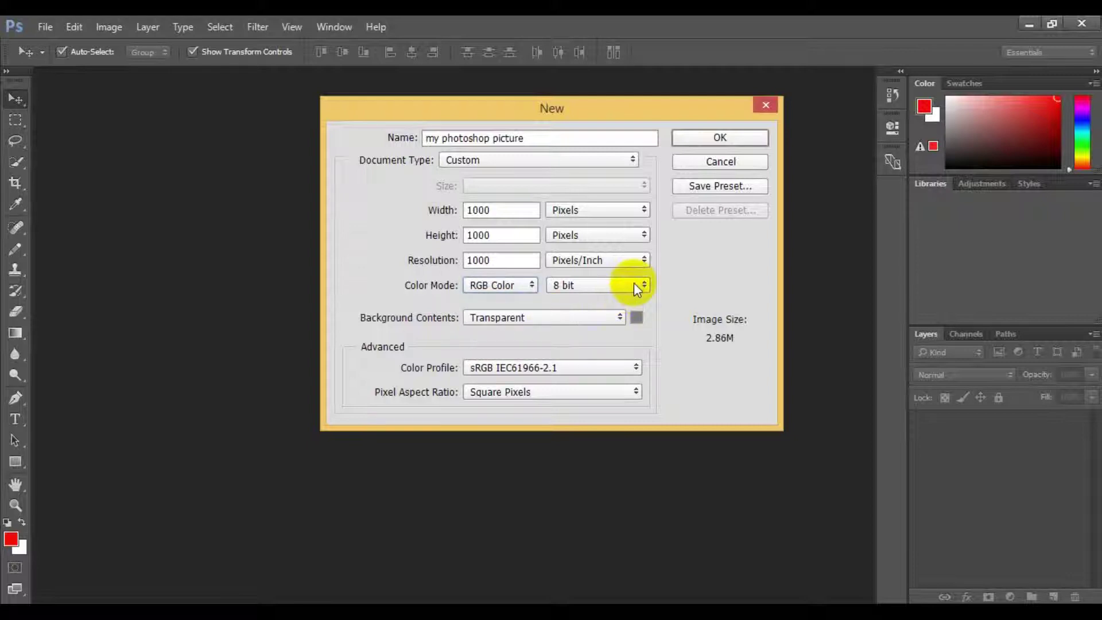
pyautogui.click(636, 285)
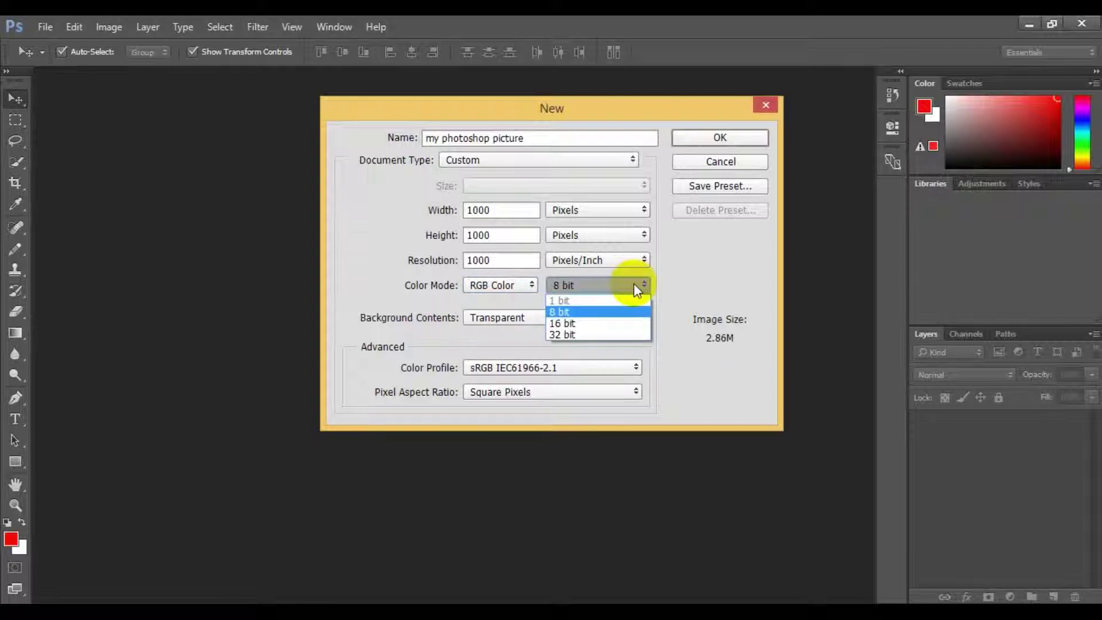
pyautogui.click(584, 313)
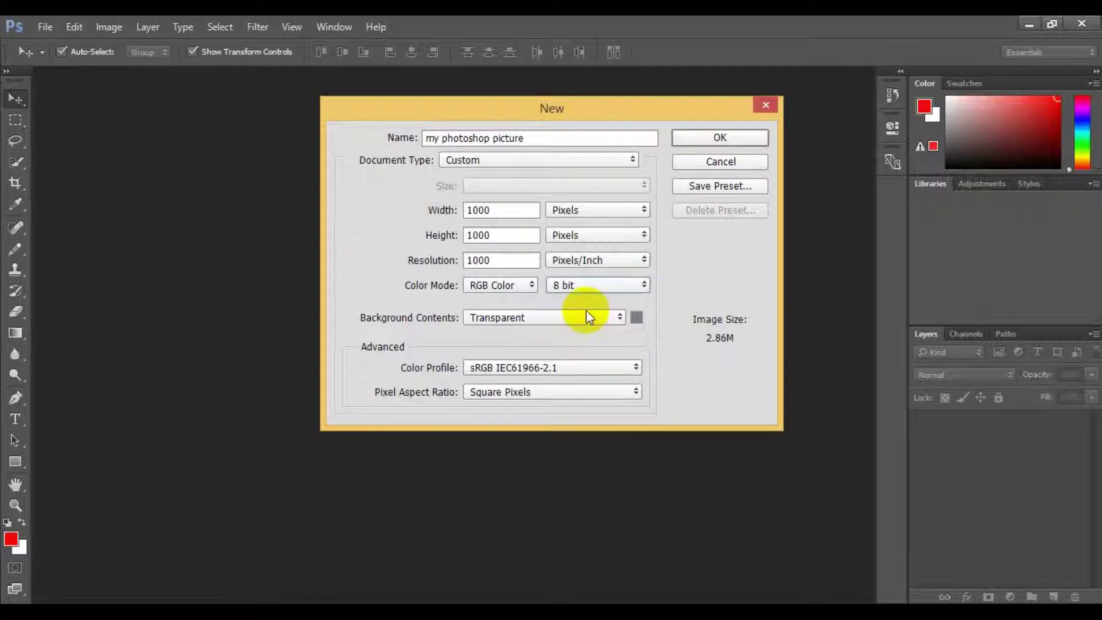
# - Keep Transparent background contents and show the available colour profiles
pyautogui.click(488, 320)
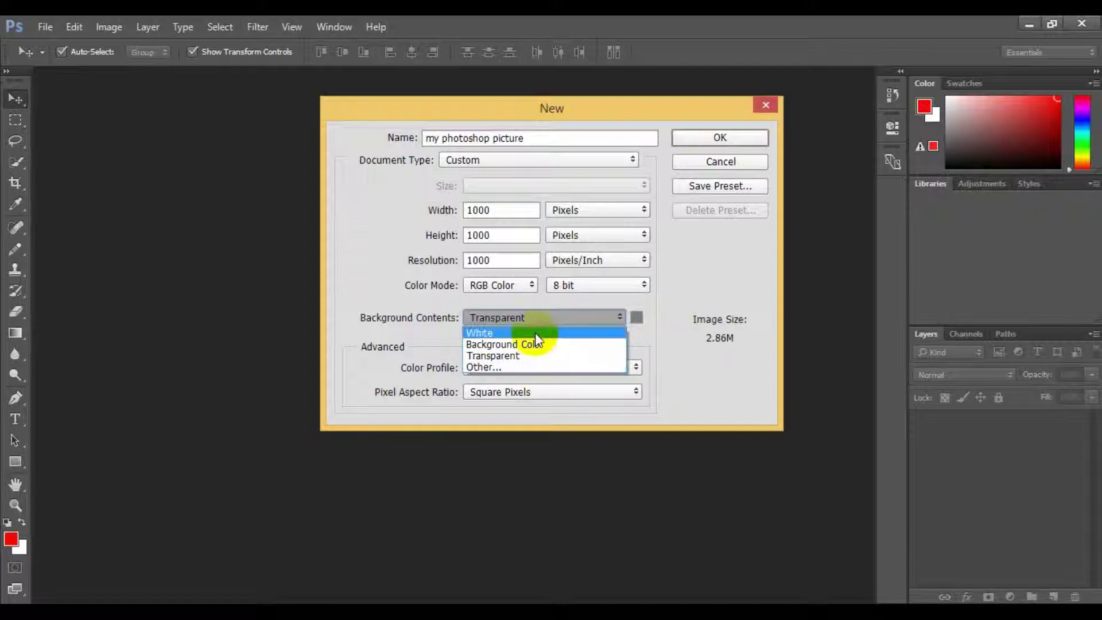
pyautogui.click(538, 356)
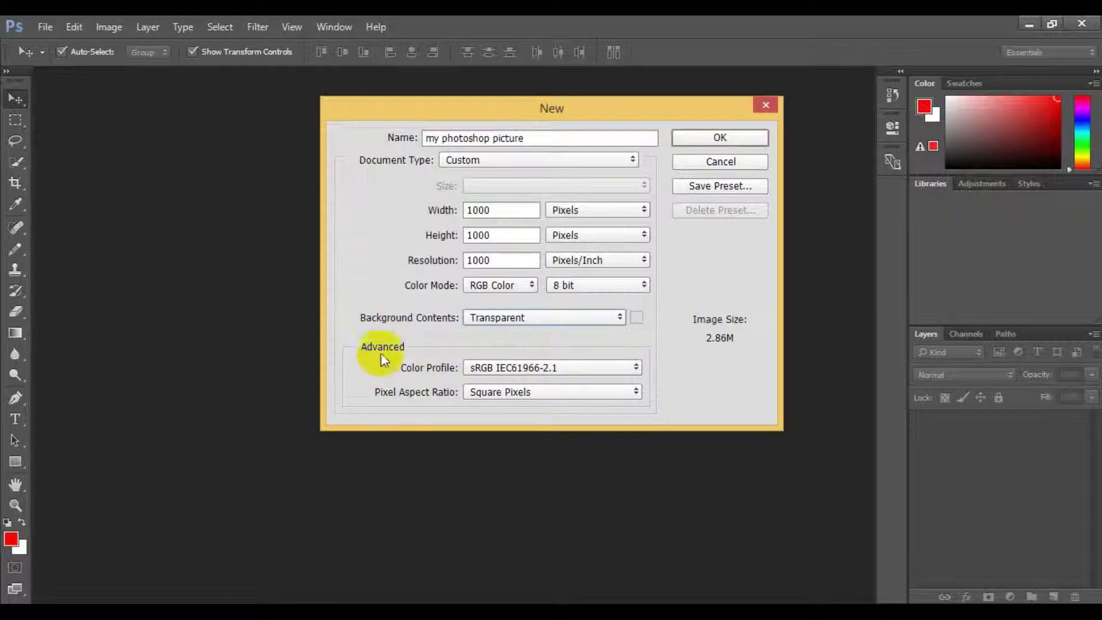
pyautogui.click(525, 368)
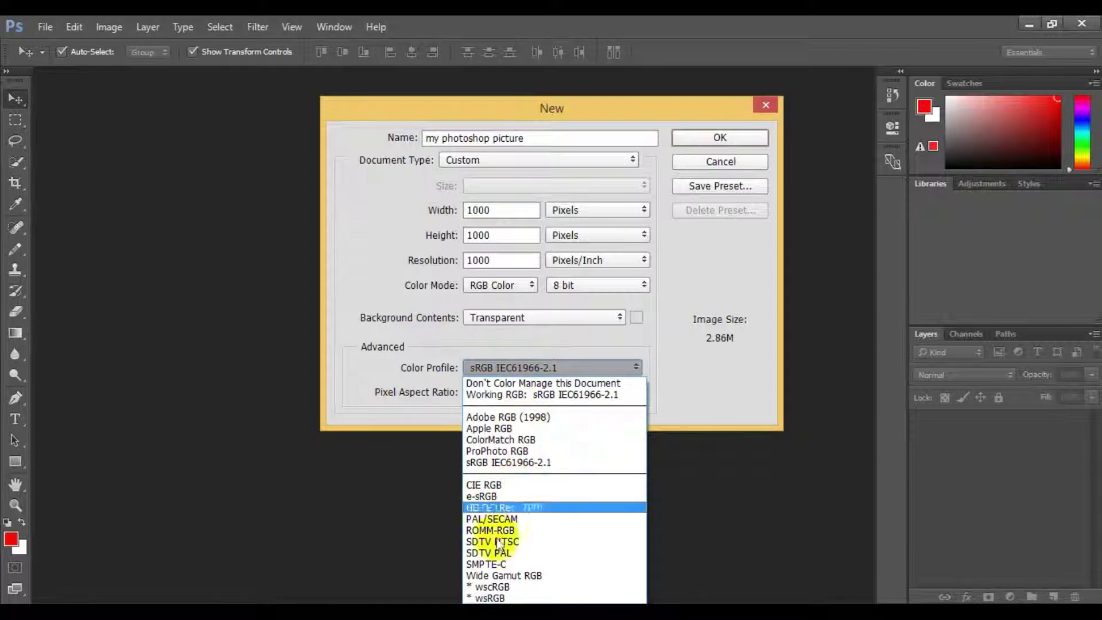
# - Keep the sRGB IEC61966-2.1 colour profile and Square Pixels aspect ratio
pyautogui.click(519, 364)
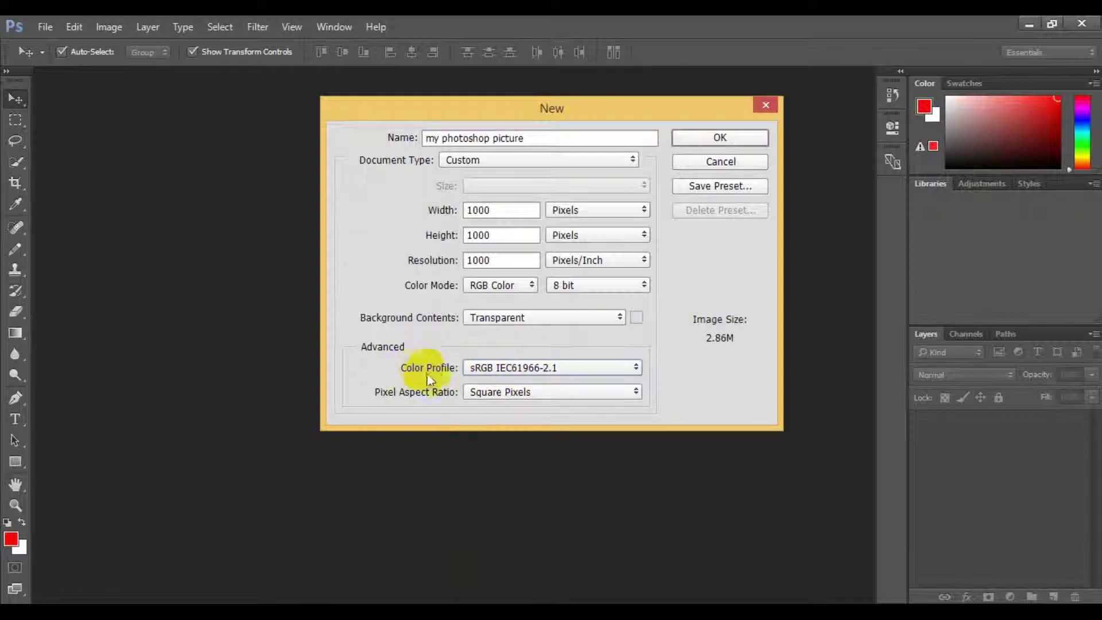
pyautogui.click(503, 370)
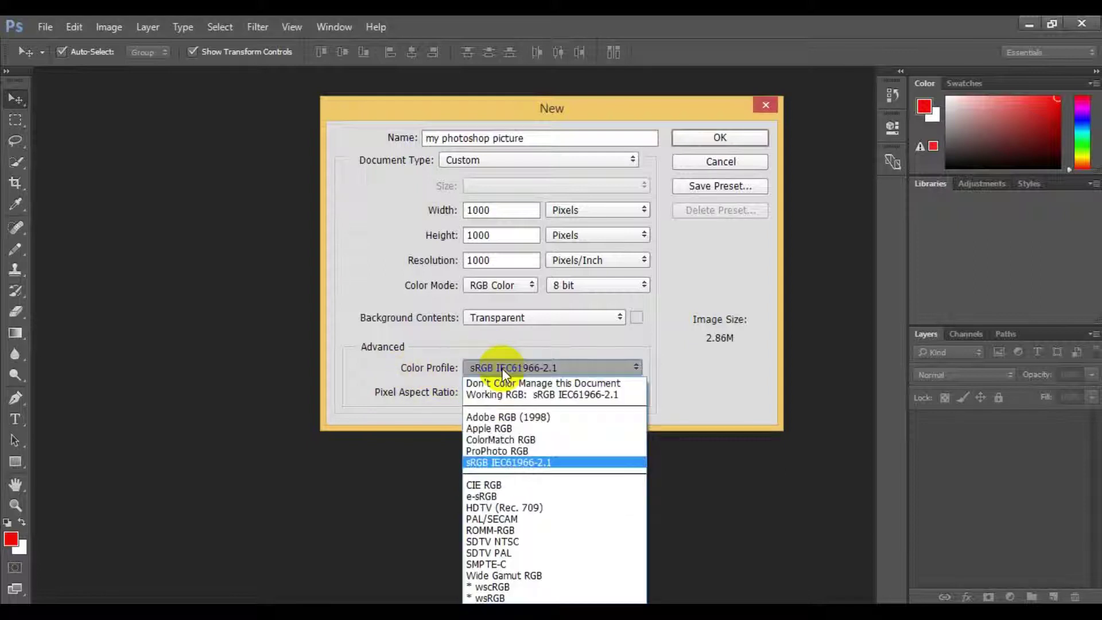
pyautogui.click(491, 462)
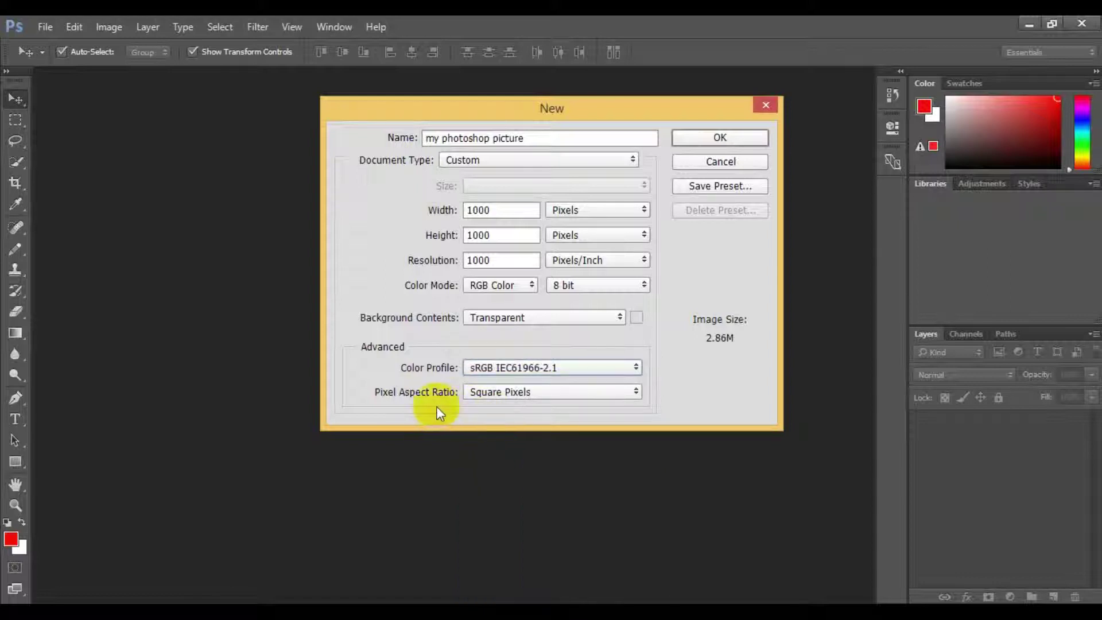
pyautogui.click(497, 395)
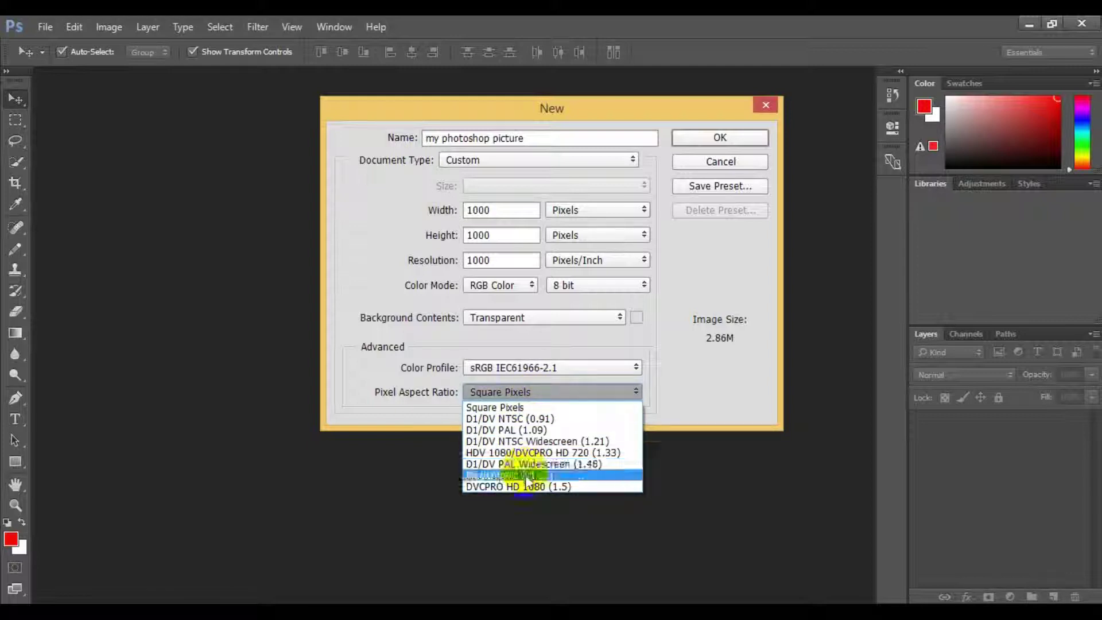
pyautogui.click(517, 391)
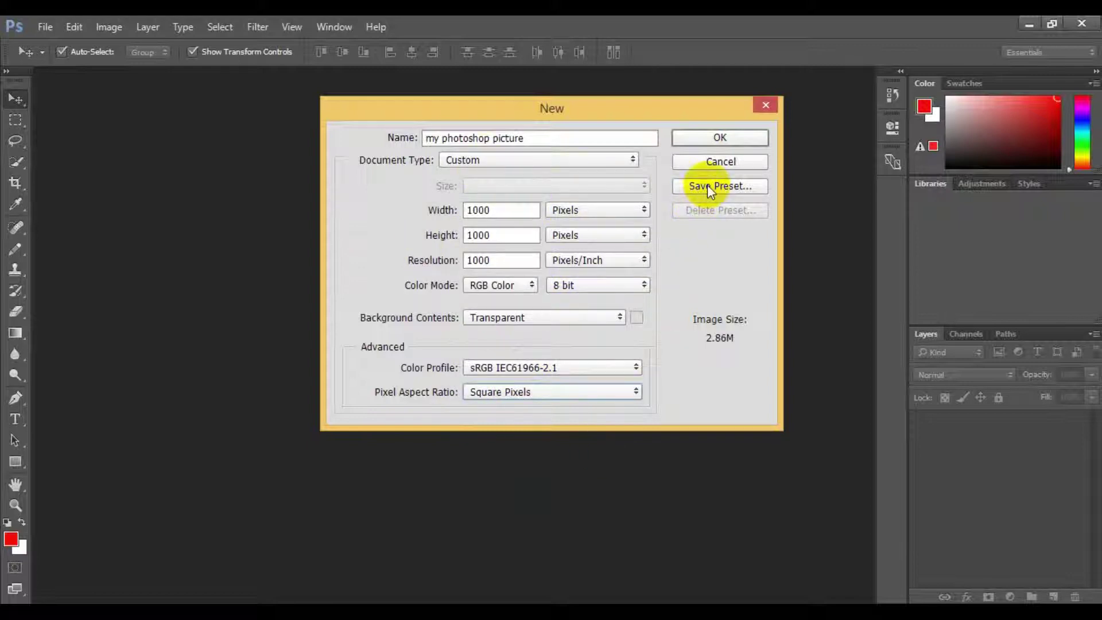
# - Create the transparent 'my photoshop picture' document and open the Image menu
pyautogui.click(719, 139)
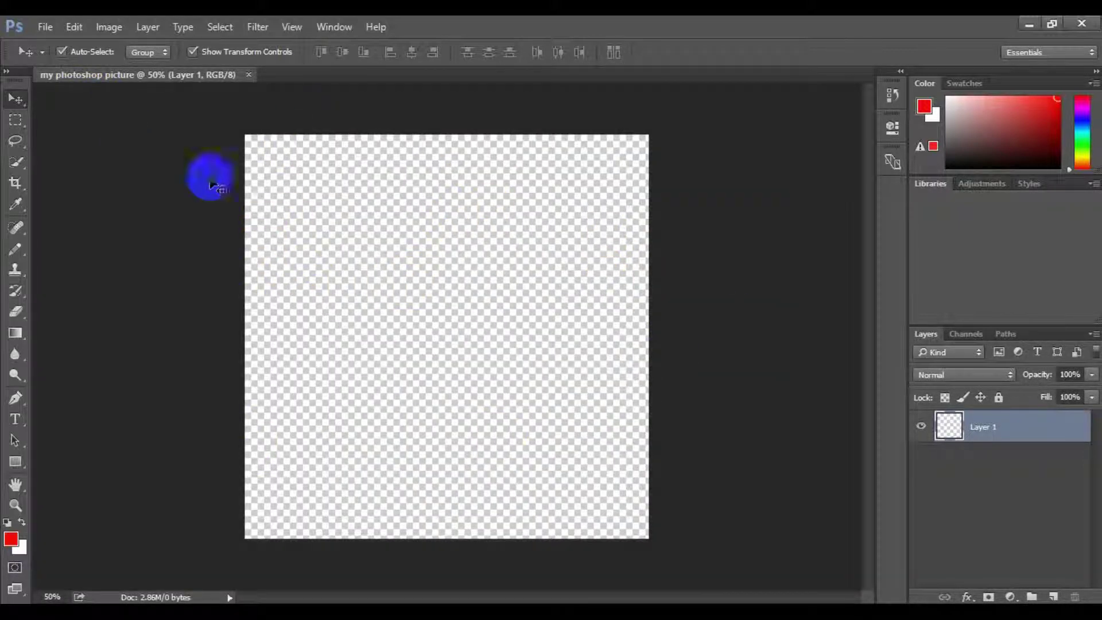
pyautogui.click(119, 28)
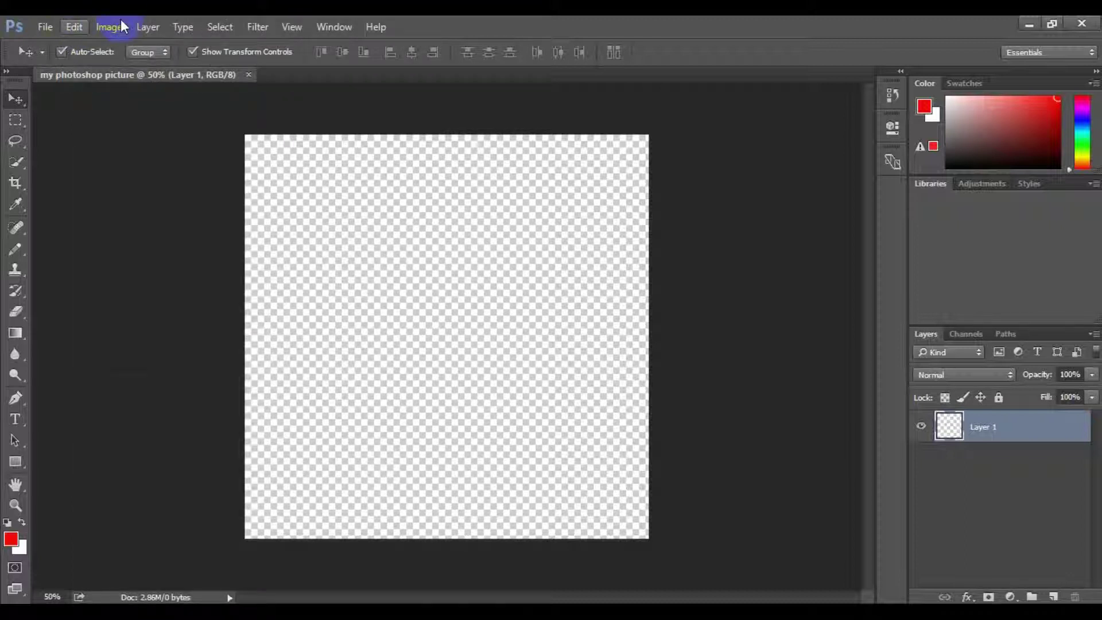
pyautogui.click(150, 143)
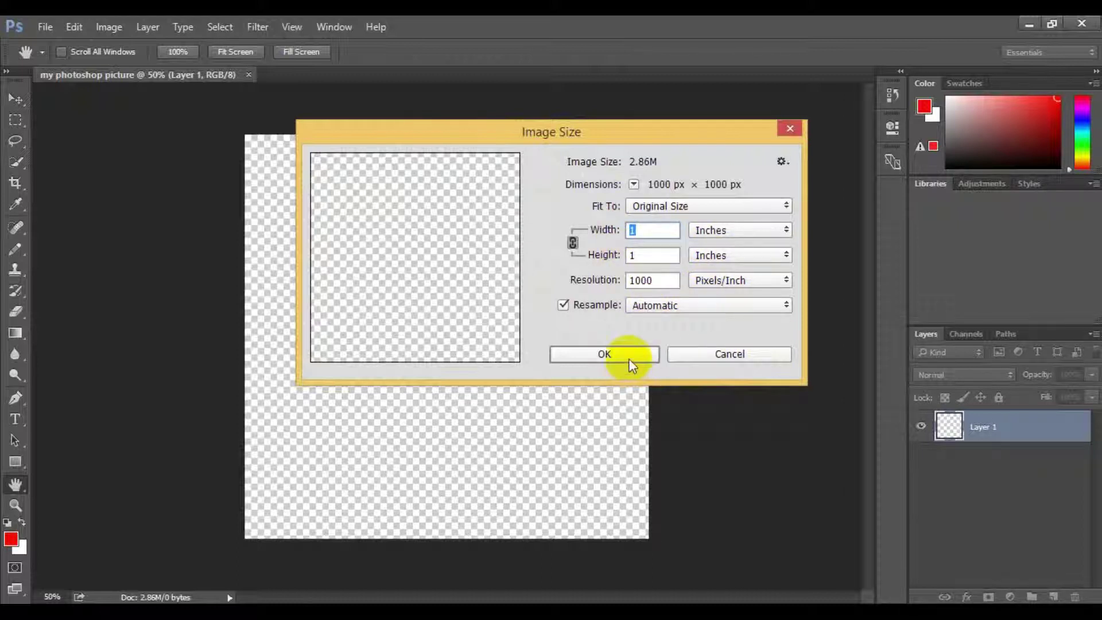
pyautogui.click(717, 357)
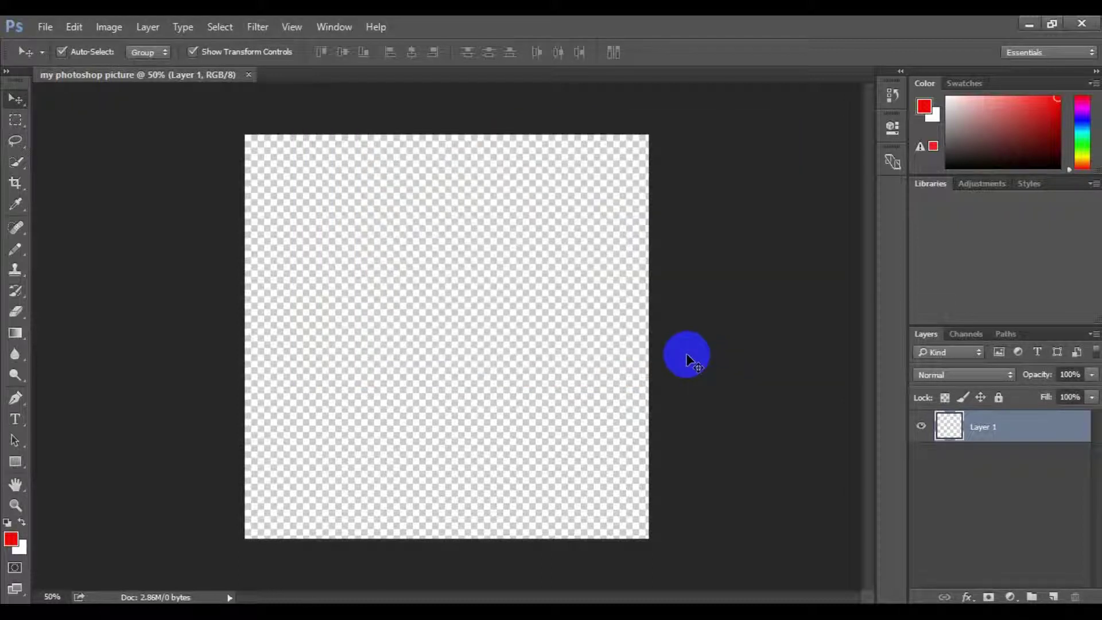